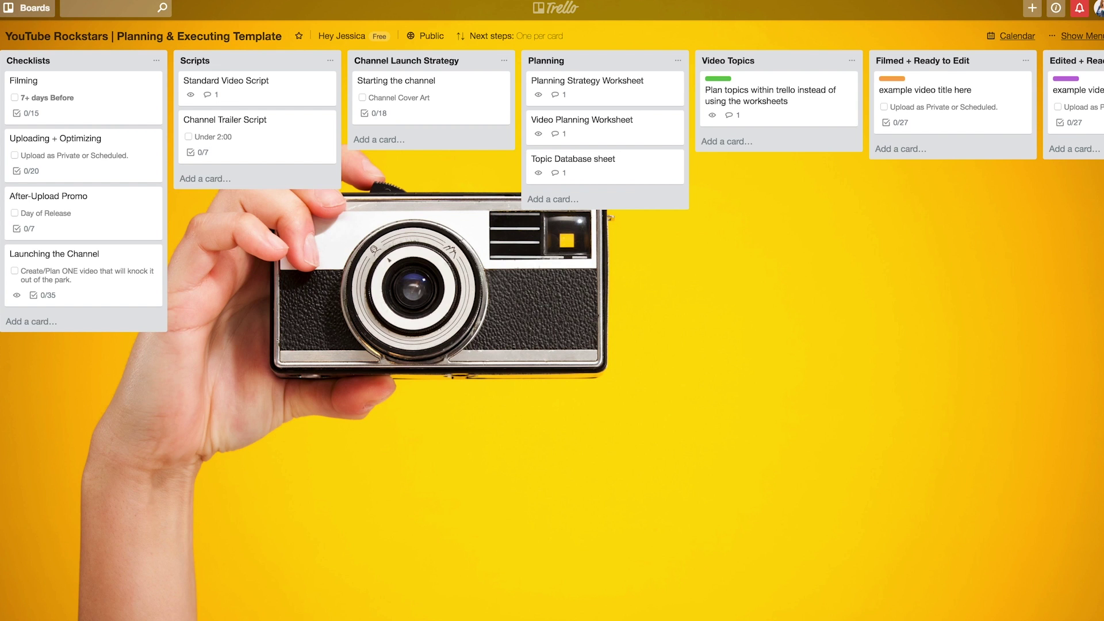
Add a 'Video Title #1 Demo' card to the Video Topics list.
scroll(662, 92, right, 5)
scroll(660, 92, right, 10)
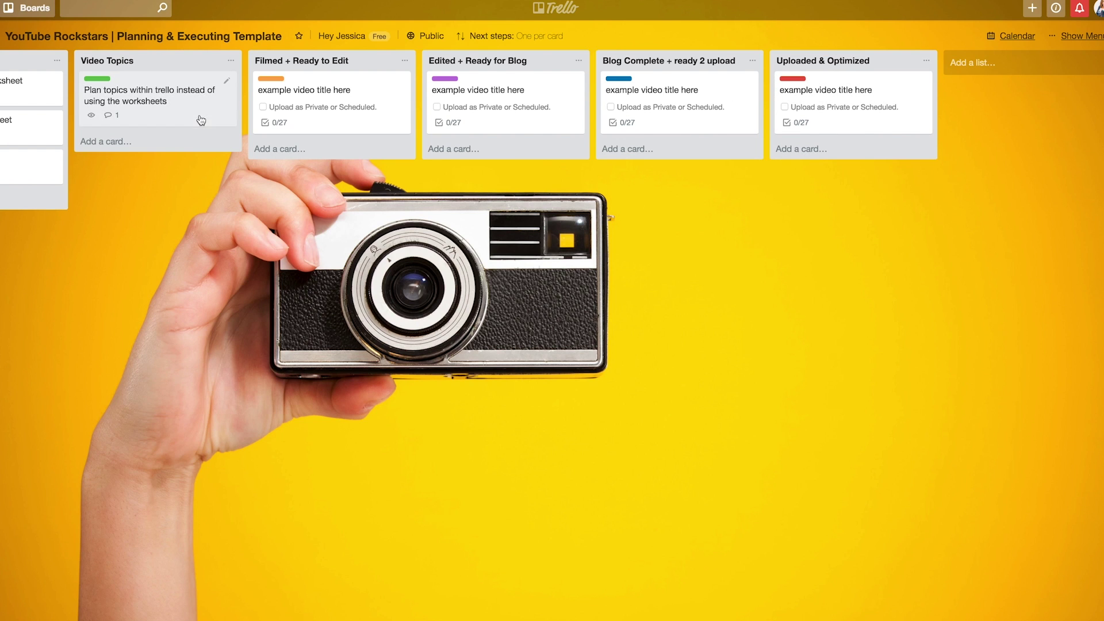
click(114, 145)
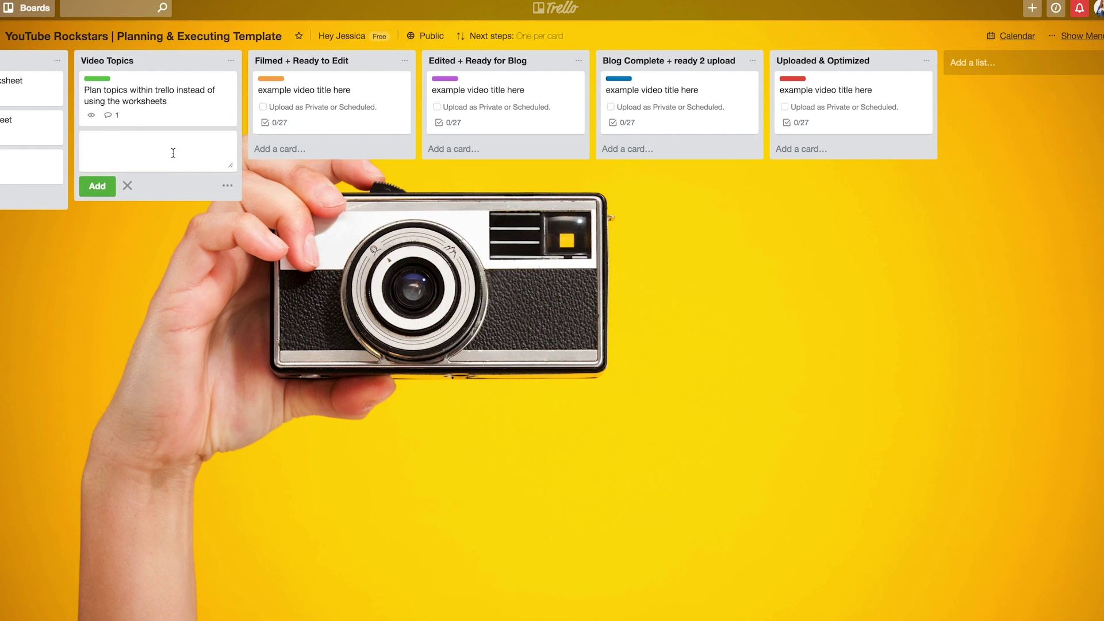
text(Video Title #1 Demo)
key(Return)
click(126, 209)
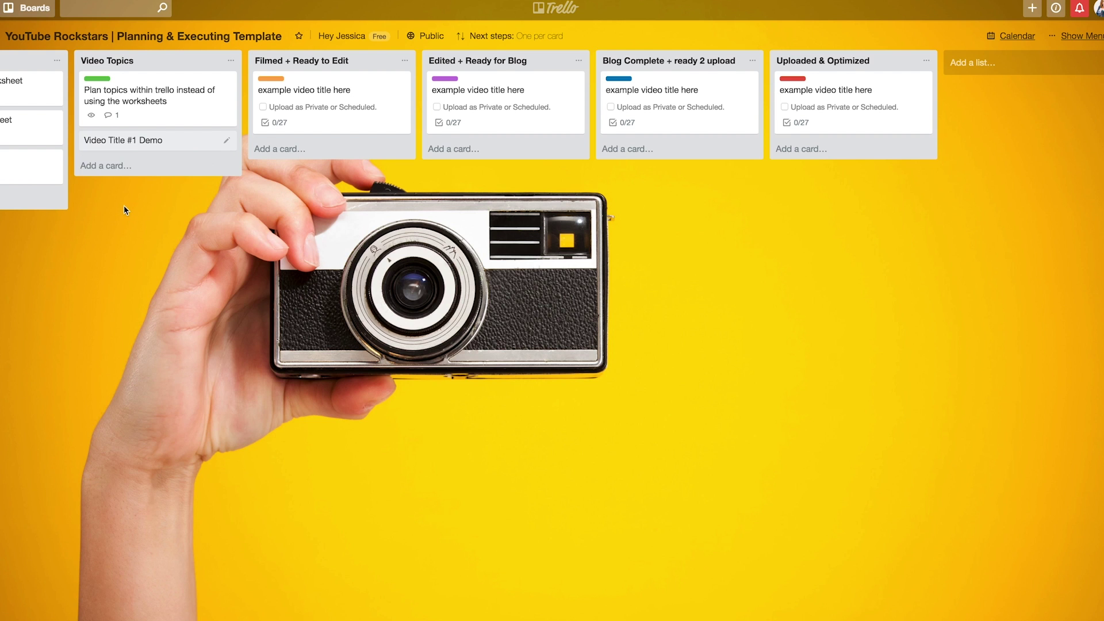
Give the card a checklist copied from the existing 20-item upload checklist.
click(174, 146)
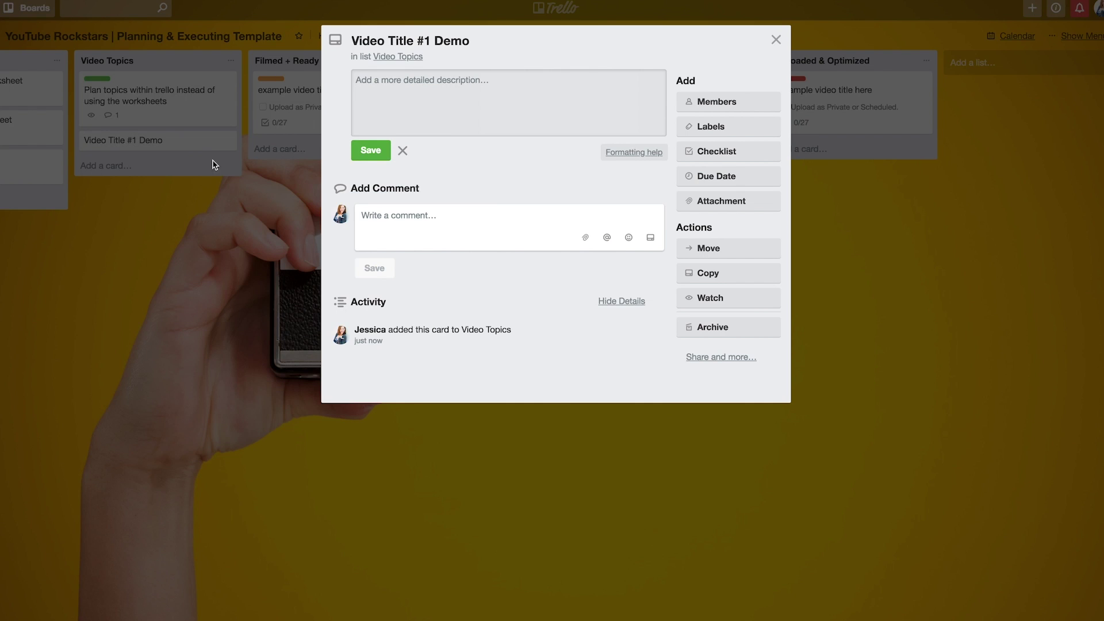
click(744, 164)
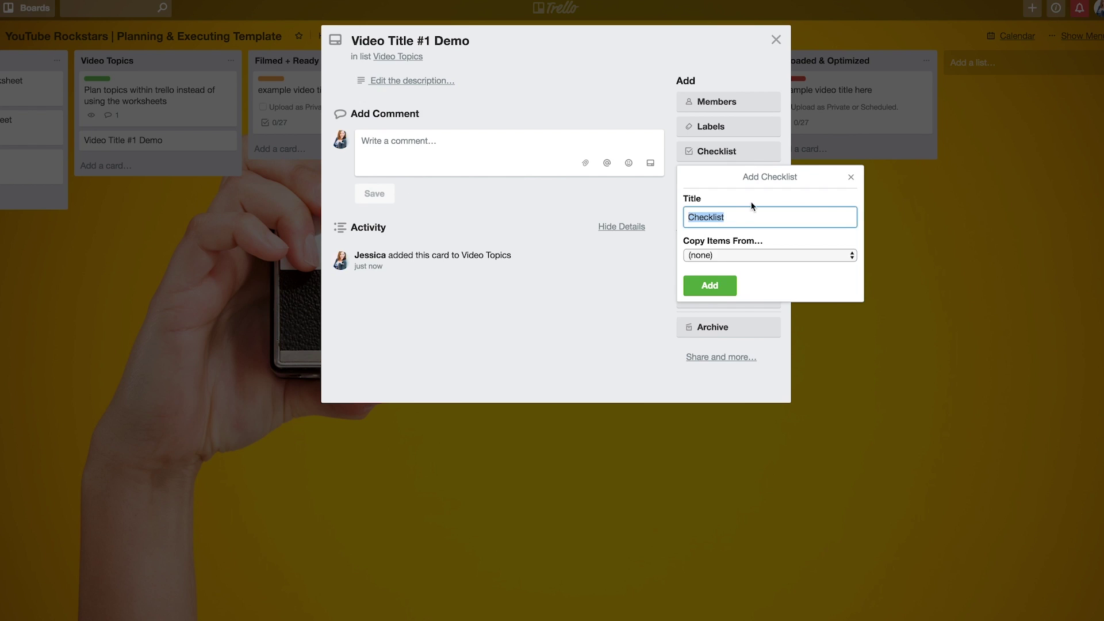
click(740, 257)
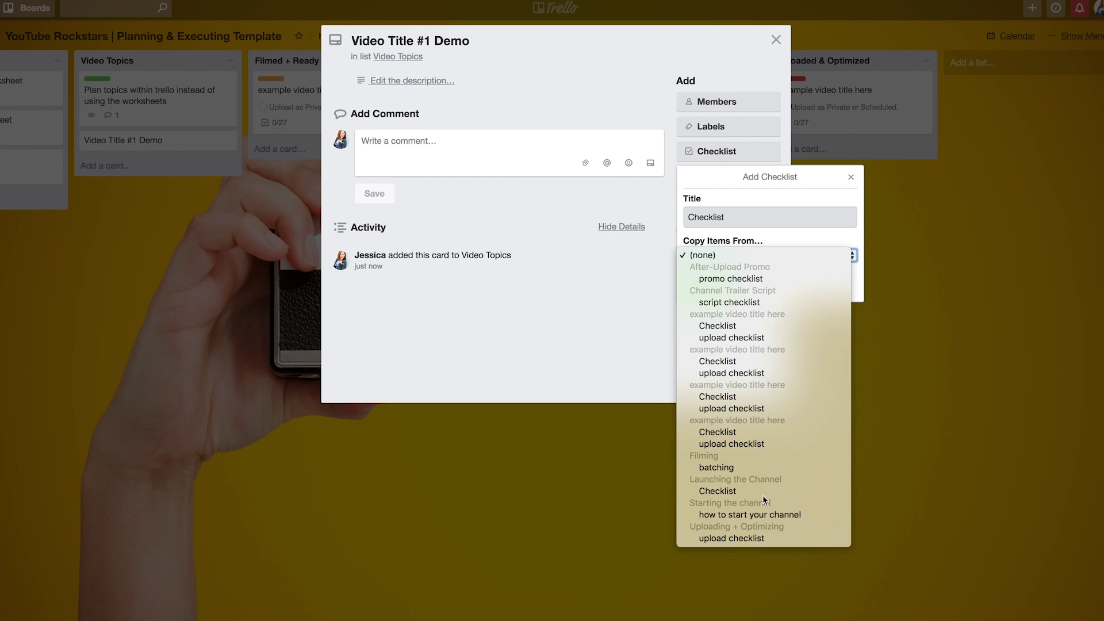
click(768, 543)
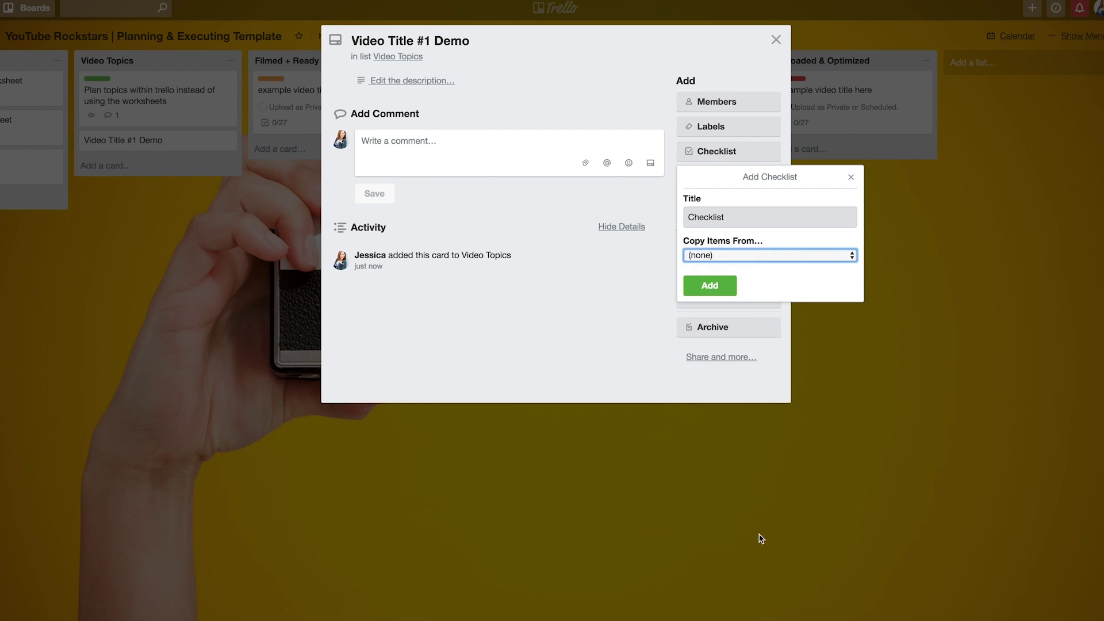
click(715, 286)
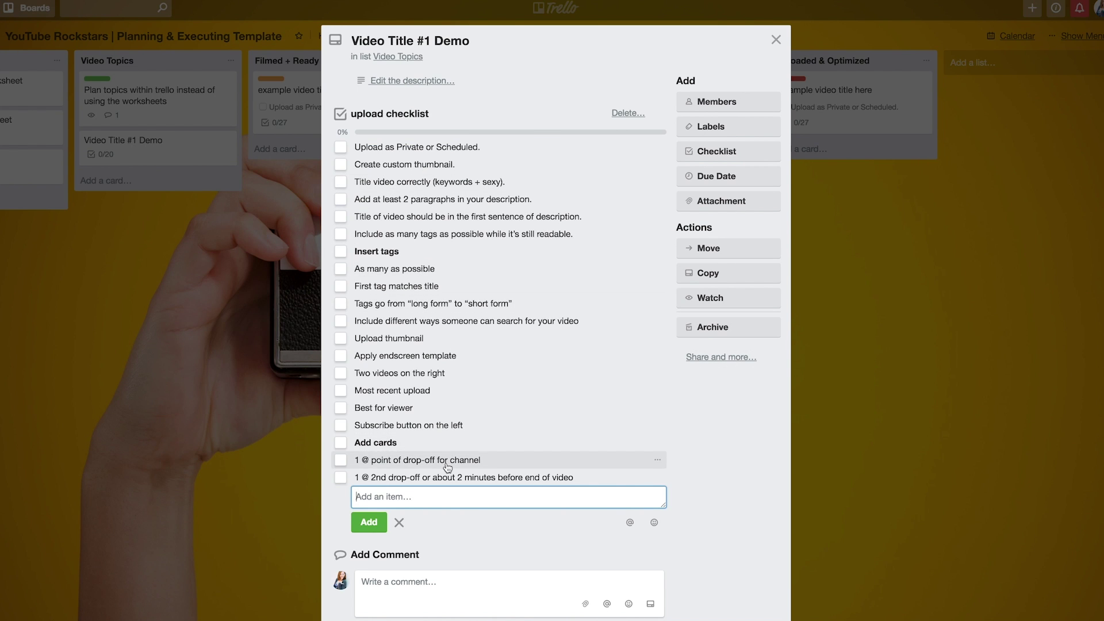
Tick Upload as Private or Scheduled, Create custom thumbnail and Title video correctly (3/20).
click(341, 148)
click(341, 164)
click(341, 181)
click(776, 39)
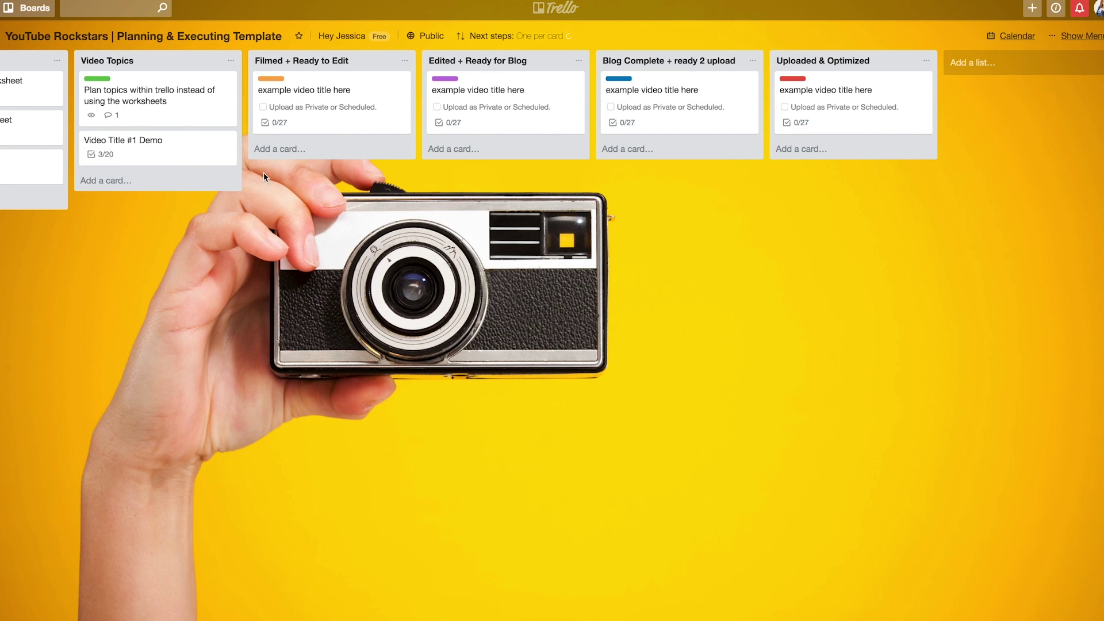
Start a comment on the card with 'Tag:' and 'Description:' lines.
click(179, 147)
scroll(495, 437, down, 5)
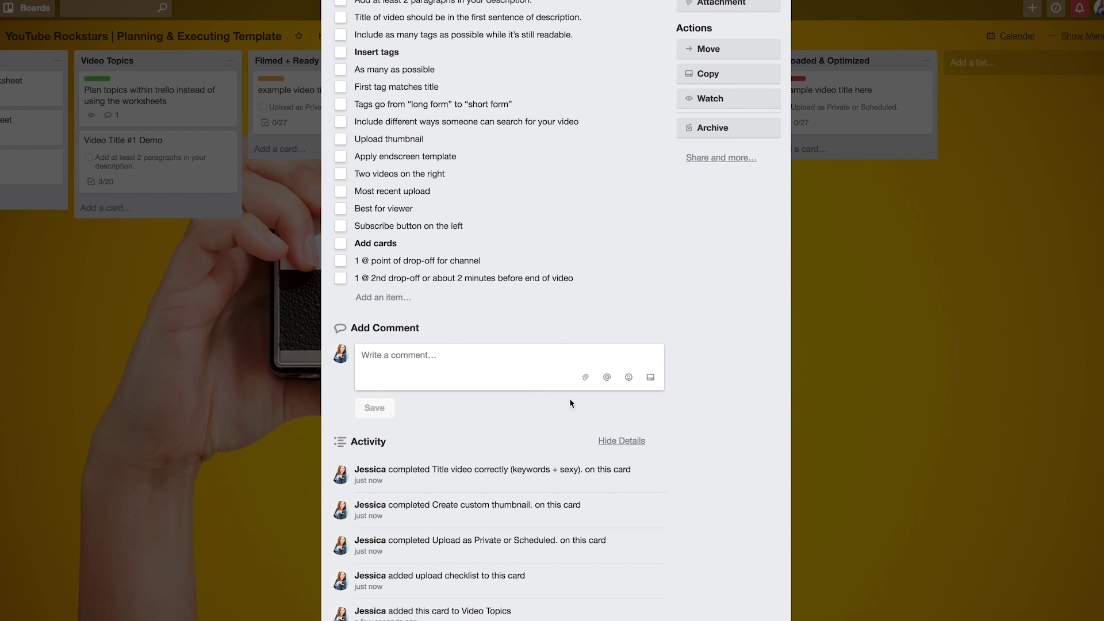
text(Tags)
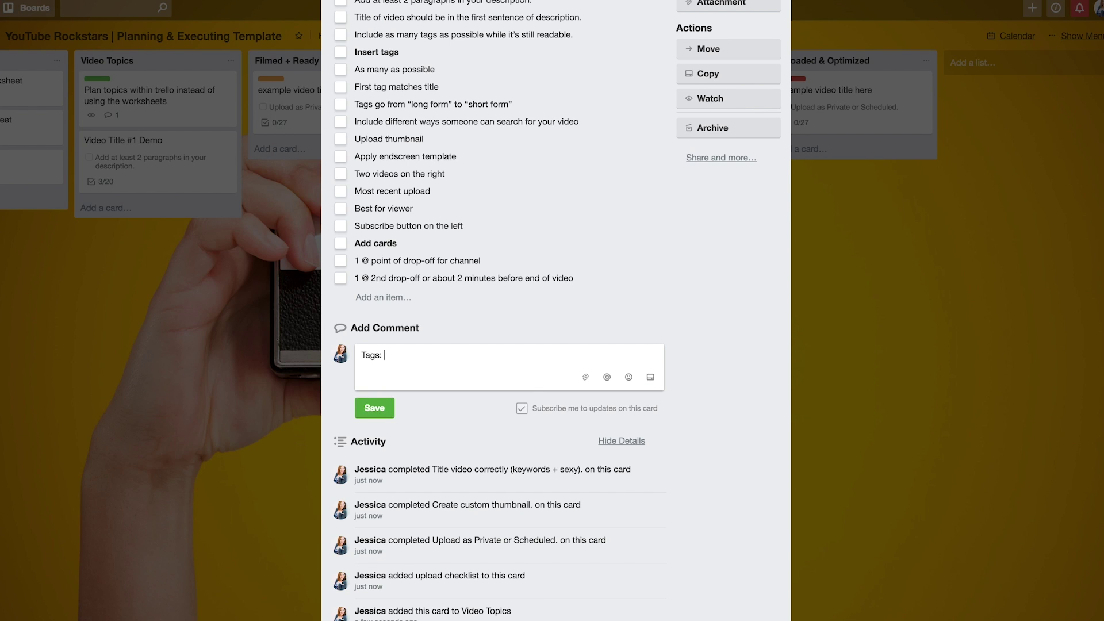
text(:)
key(Return)
key(Return)
text(D)
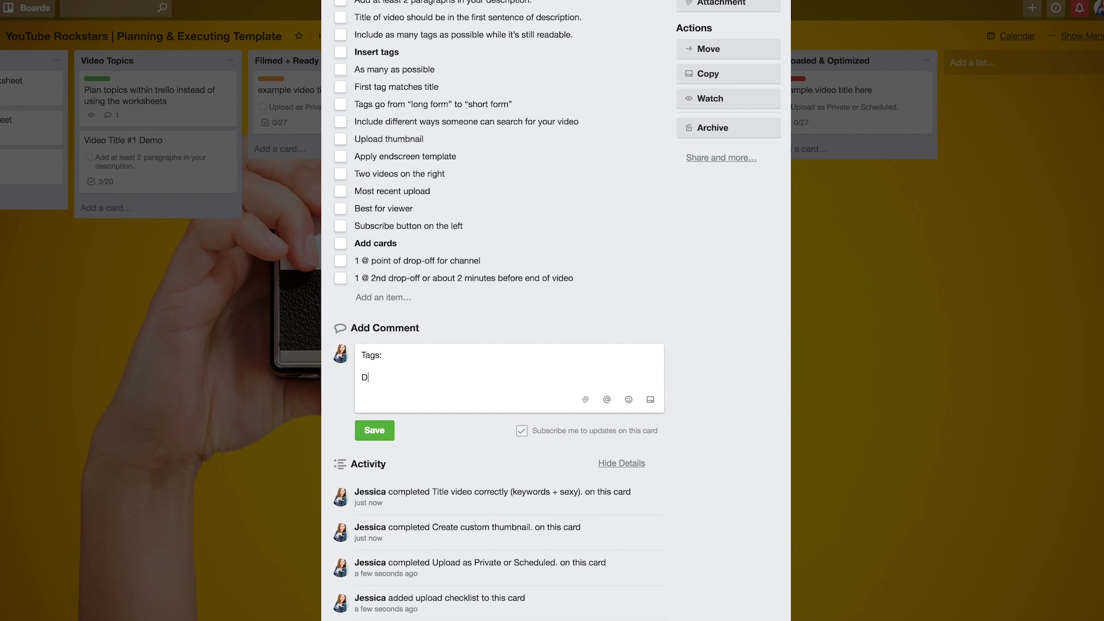
text(escriptions)
key(Return)
key(Return)
key(BackSpace)
key(BackSpace)
text(:)
key(Return)
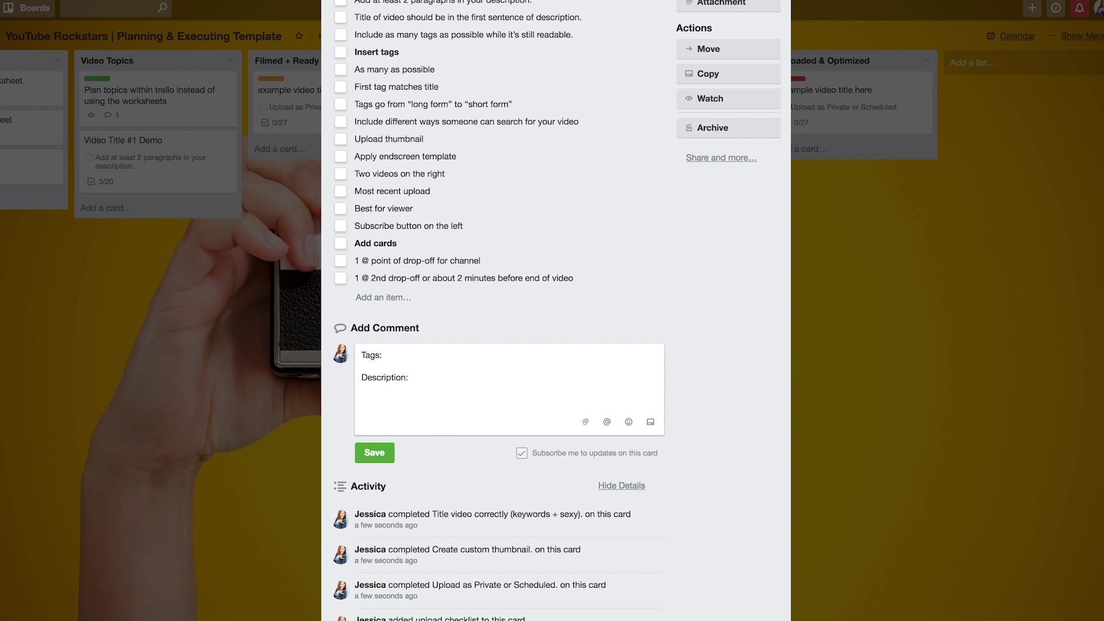
Add the 'Keywords: Title of video' line and post the comment.
scroll(570, 399, up, 2)
scroll(571, 399, down, 3)
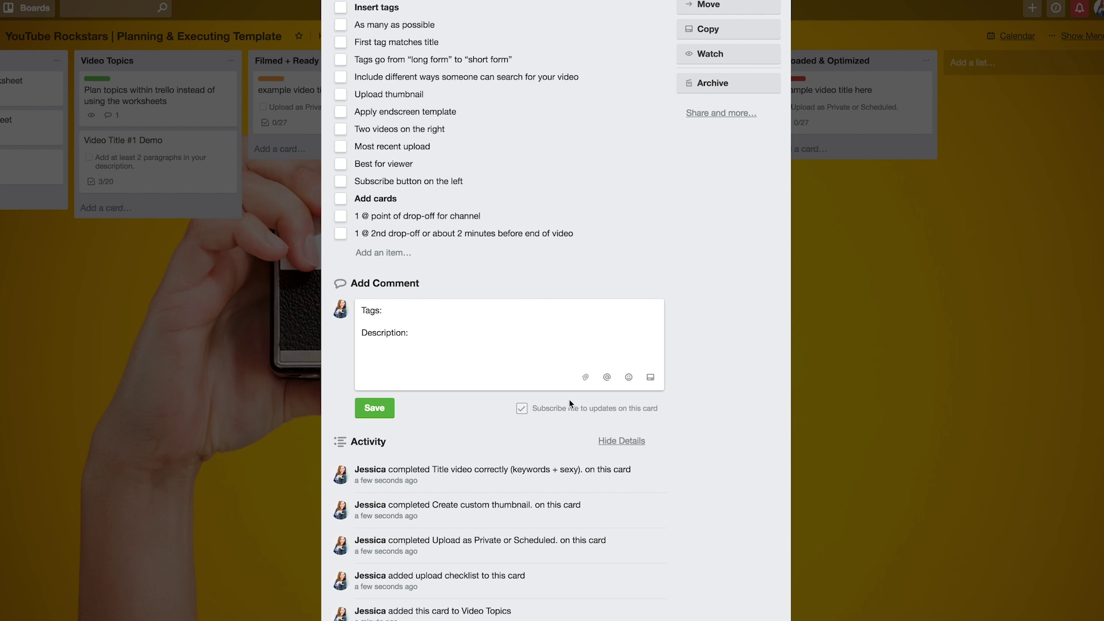
text(eywords: Title of video)
key(Return)
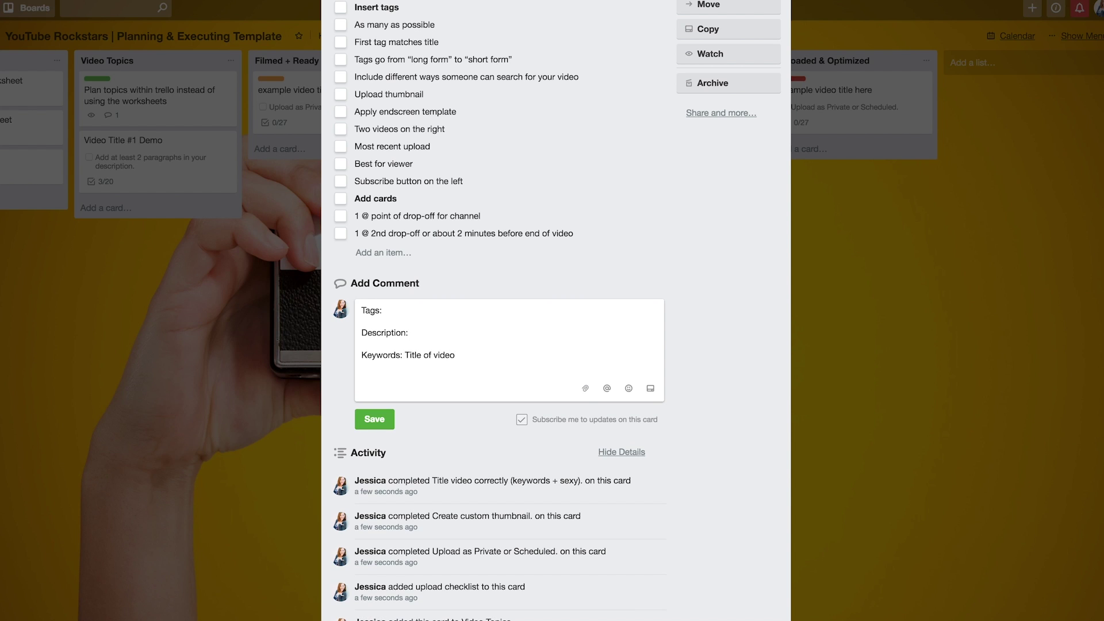
key(BackSpace)
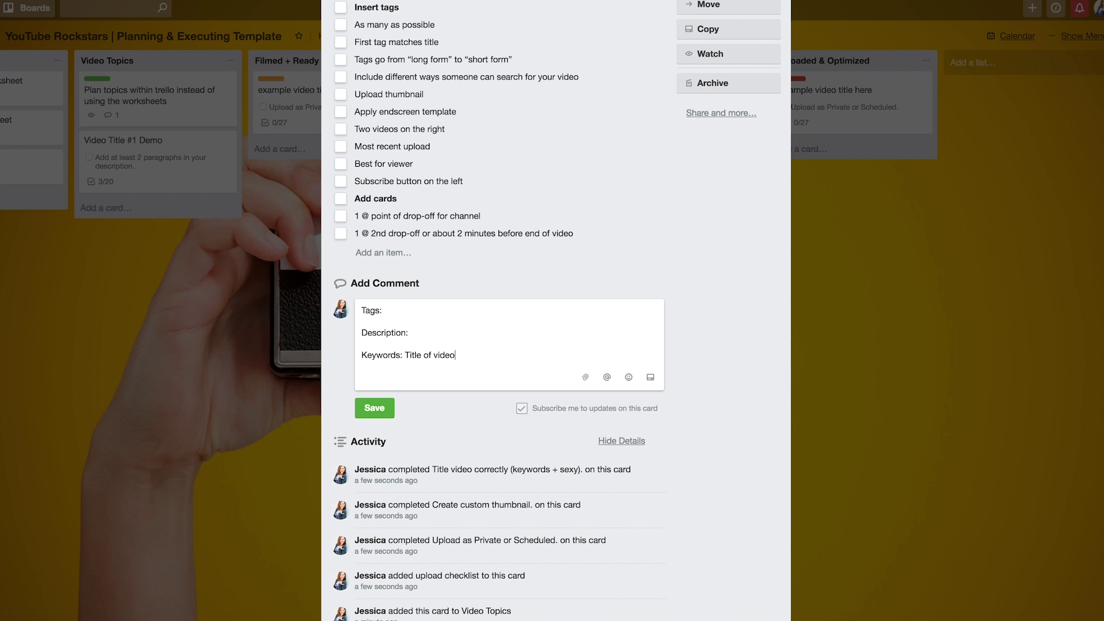
click(375, 408)
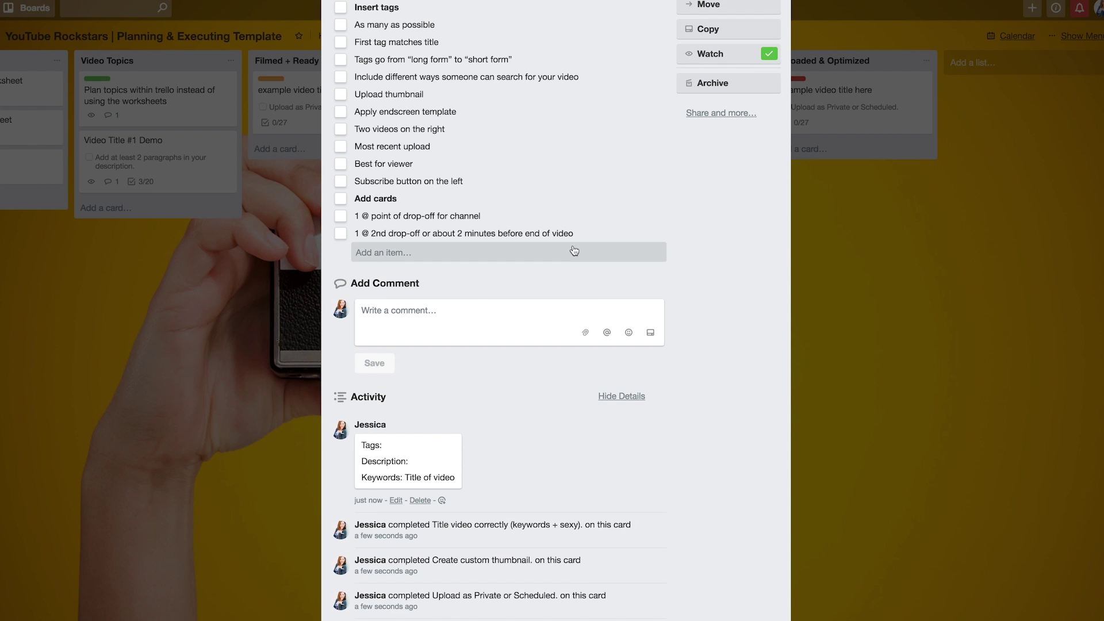
scroll(448, 346, up, 10)
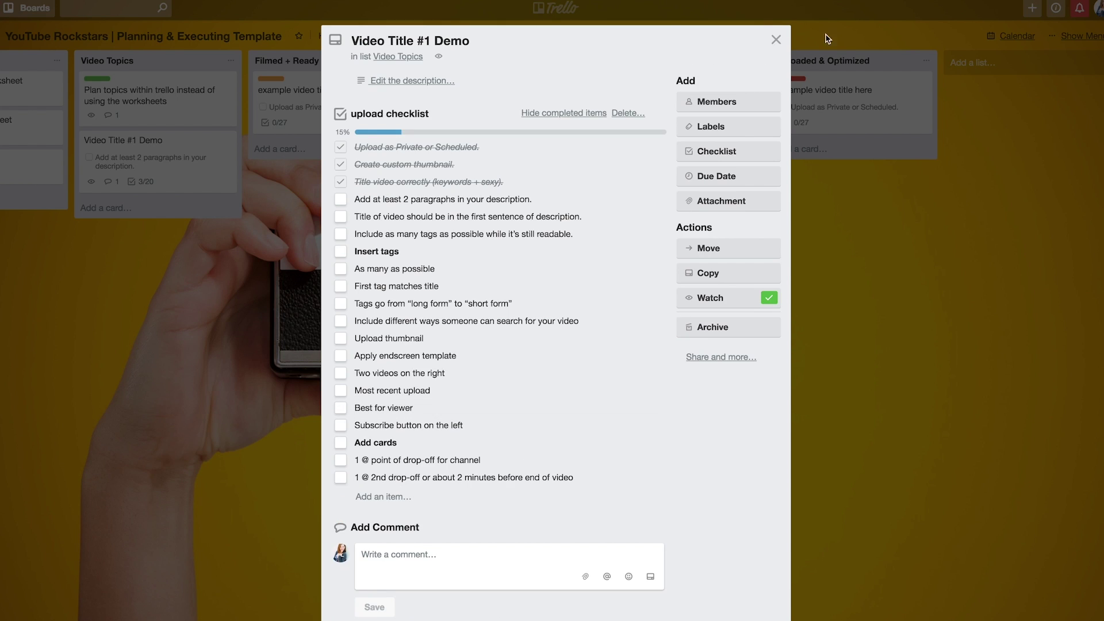
click(780, 43)
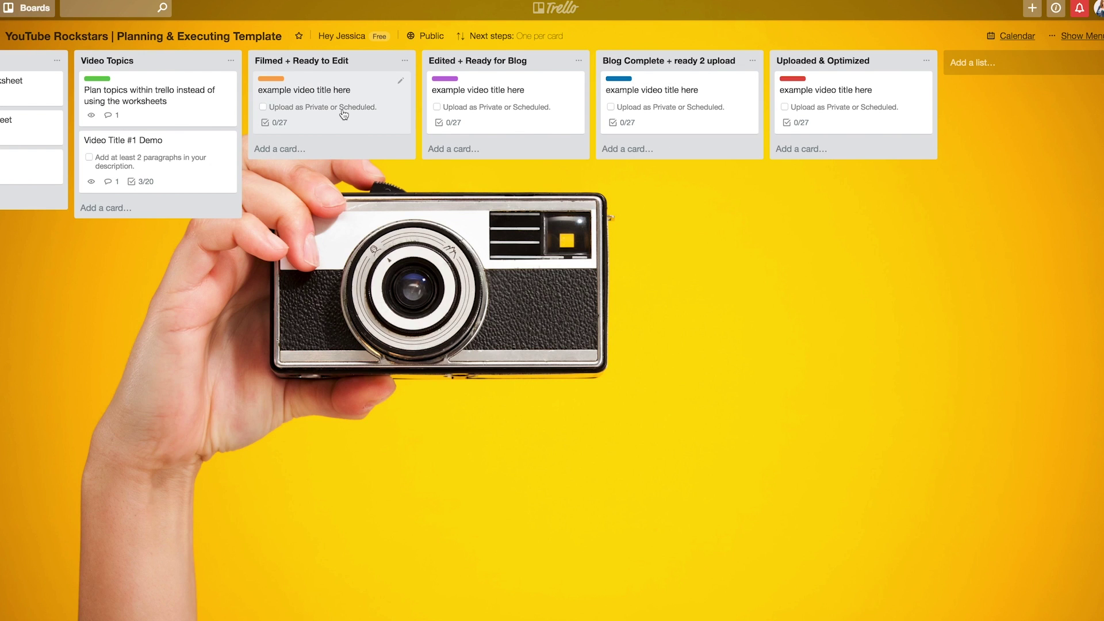
scroll(332, 130, left, 10)
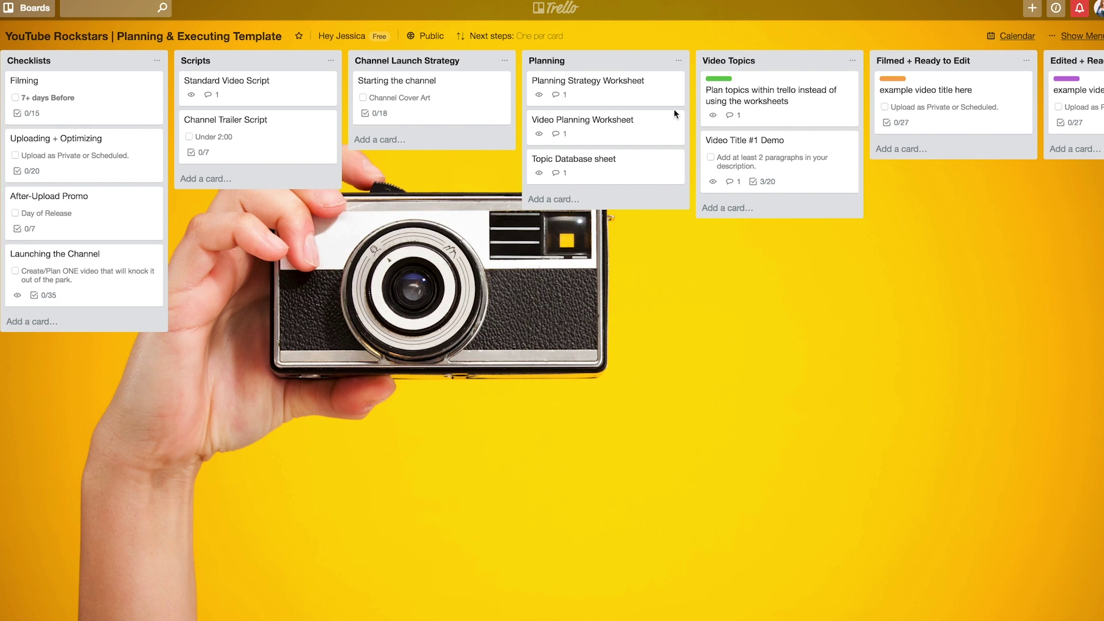
scroll(673, 120, right, 8)
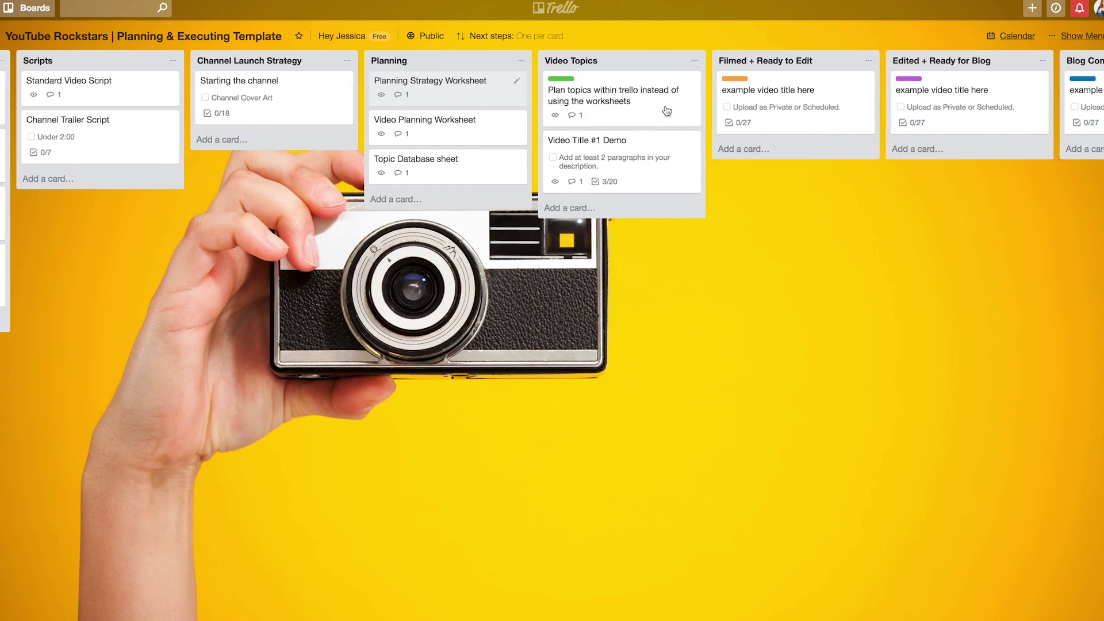
scroll(667, 111, right, 3)
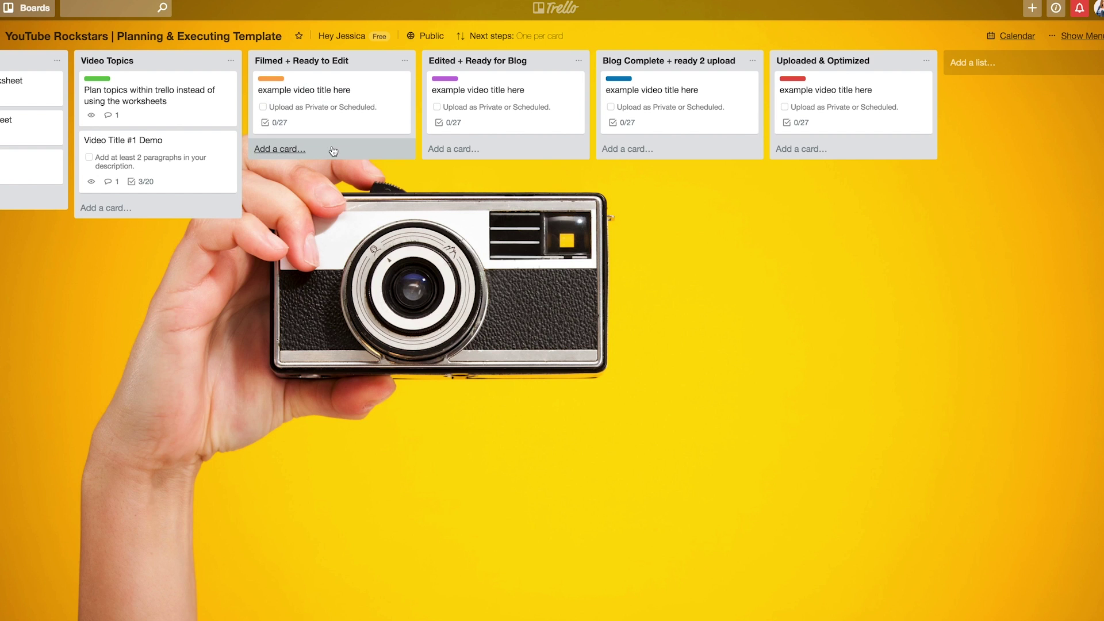
click(184, 165)
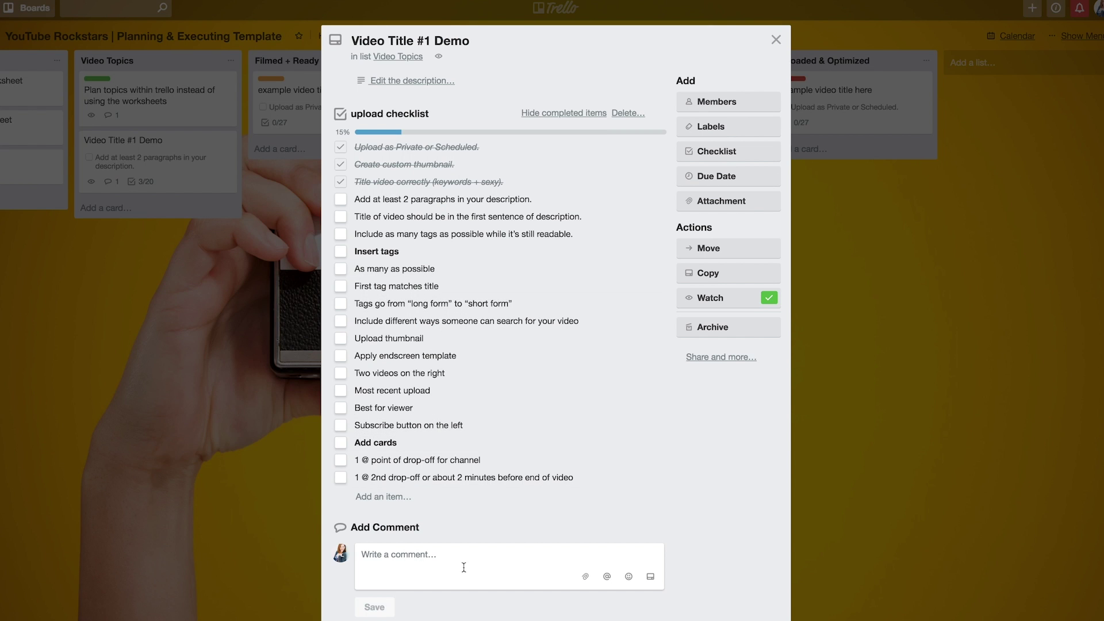
scroll(541, 476, down, 4)
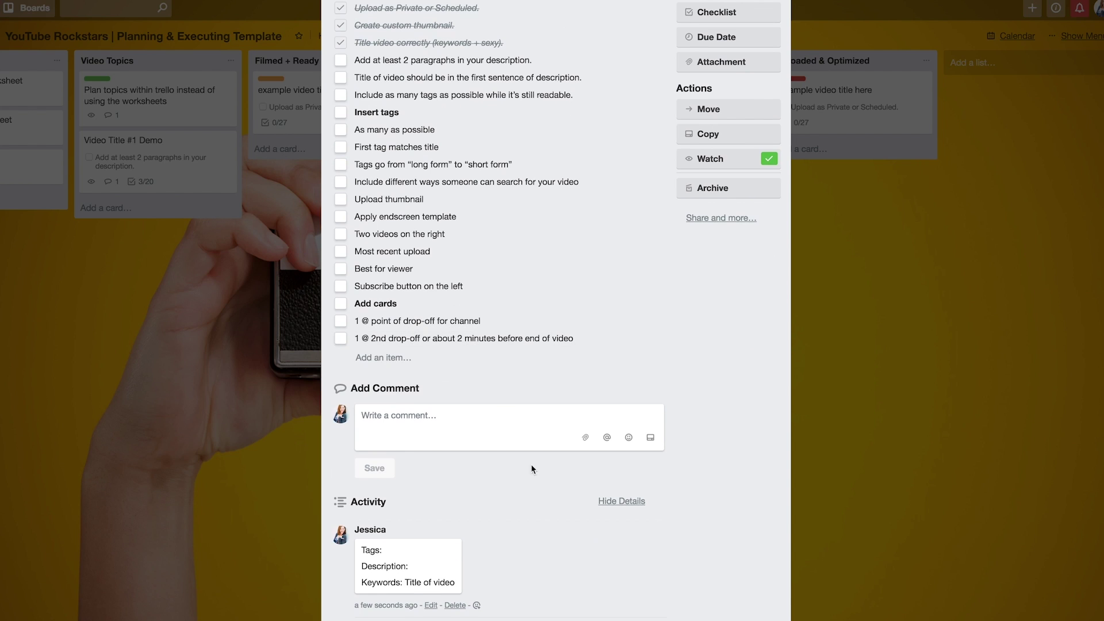
scroll(702, 144, up, 2)
Add a second checklist named 'Talking Points' to the card.
click(720, 74)
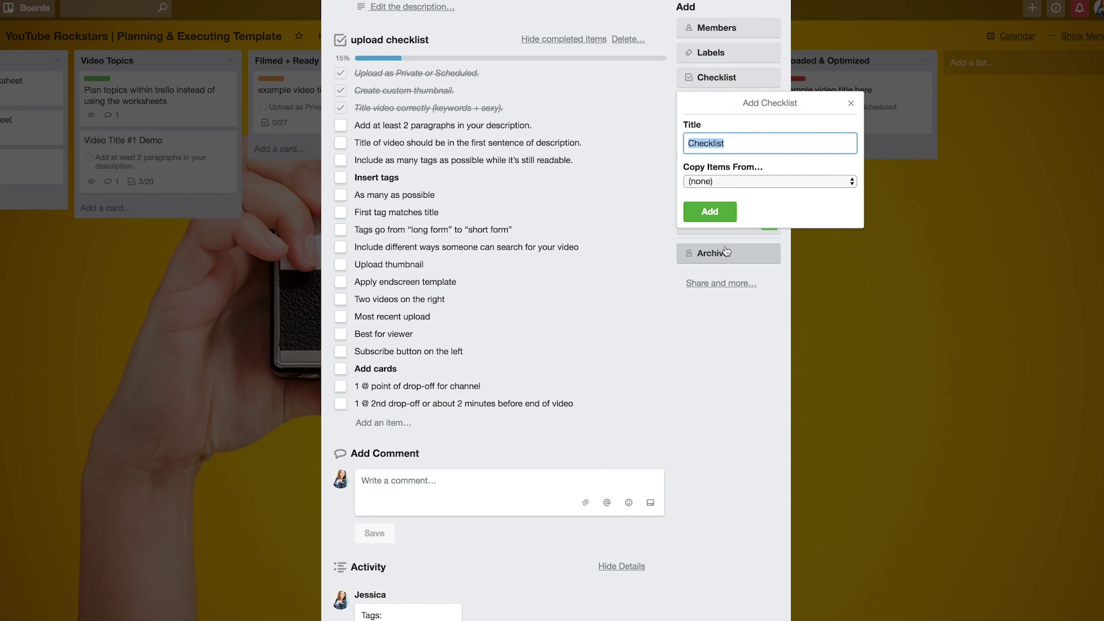
text(Ta)
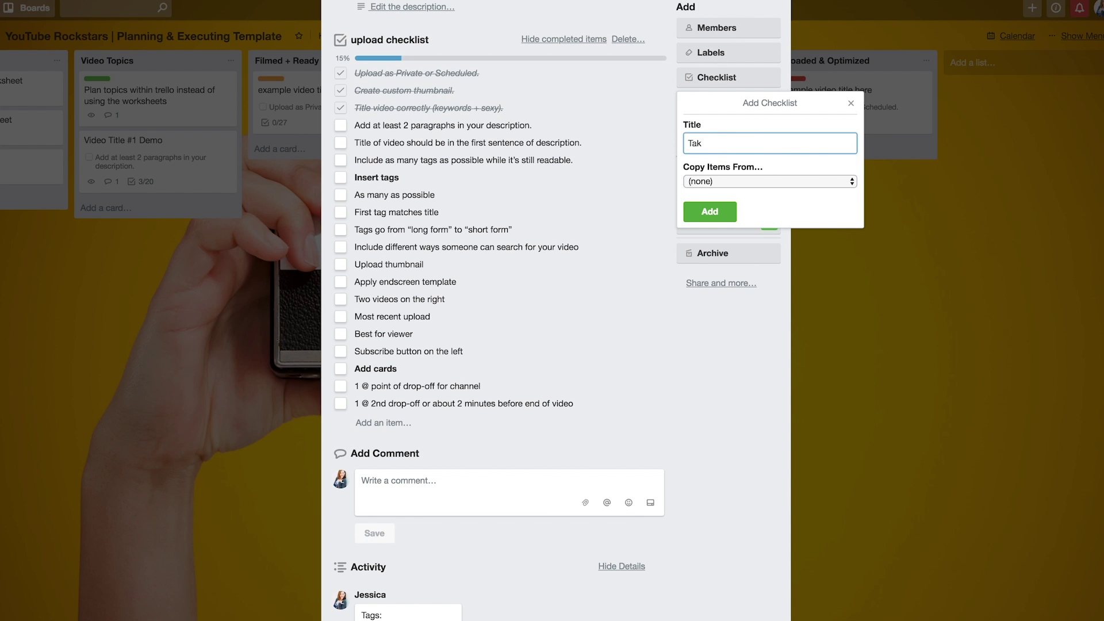
text(lking Points)
key(Return)
scroll(625, 293, down, 7)
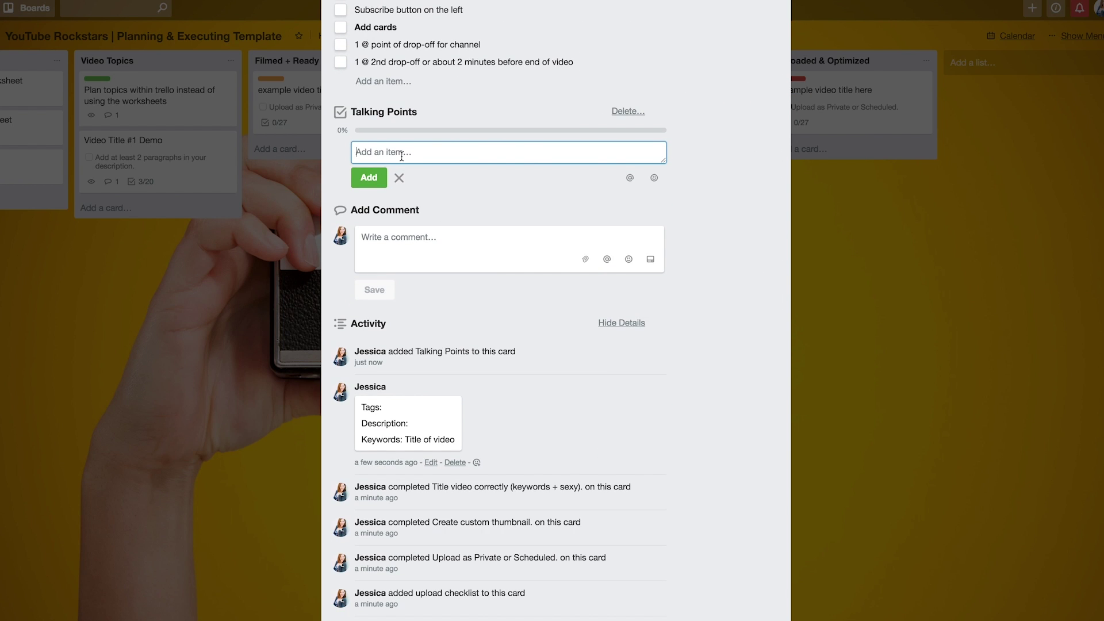
Fill Talking Points with the items '1.', 'tip 2' and '3'.
text(1.)
key(Return)
text(tip 2)
key(Return)
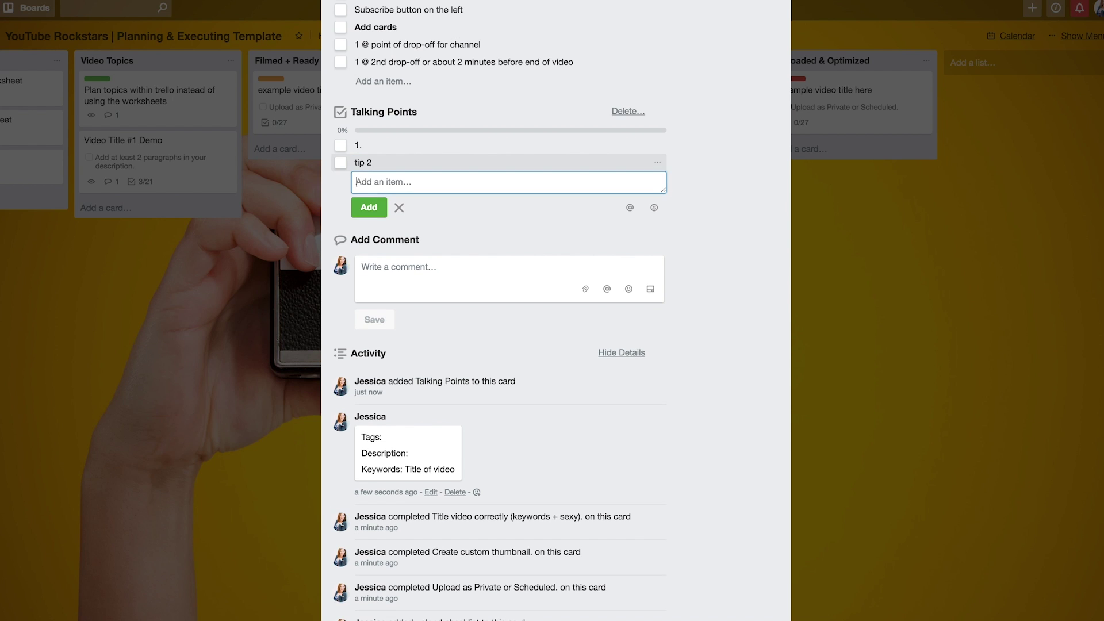
text(3)
key(Return)
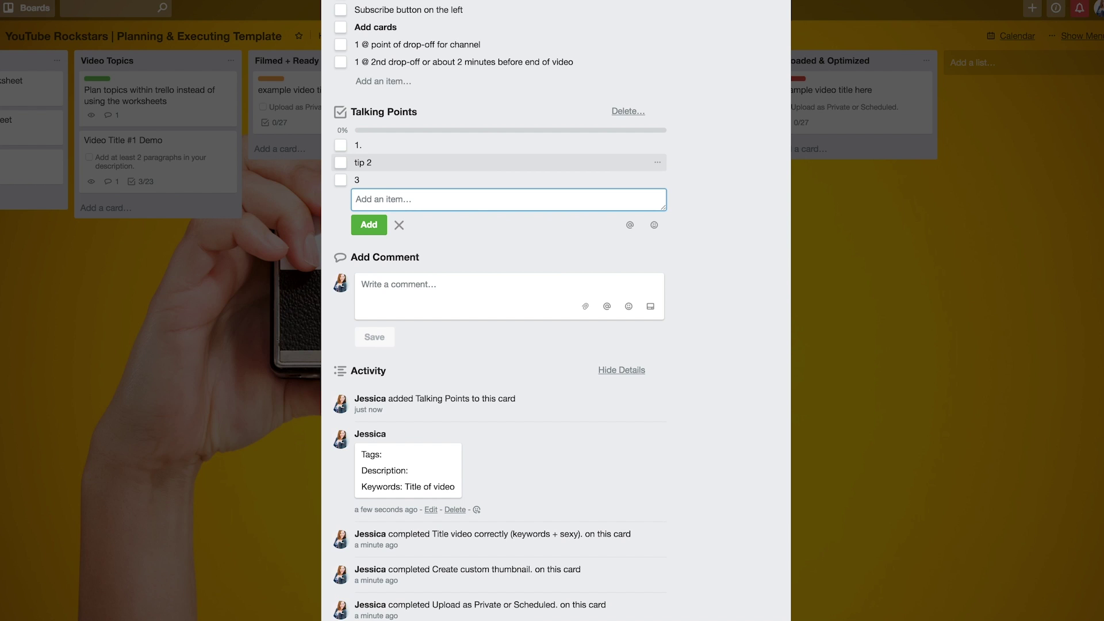
click(400, 224)
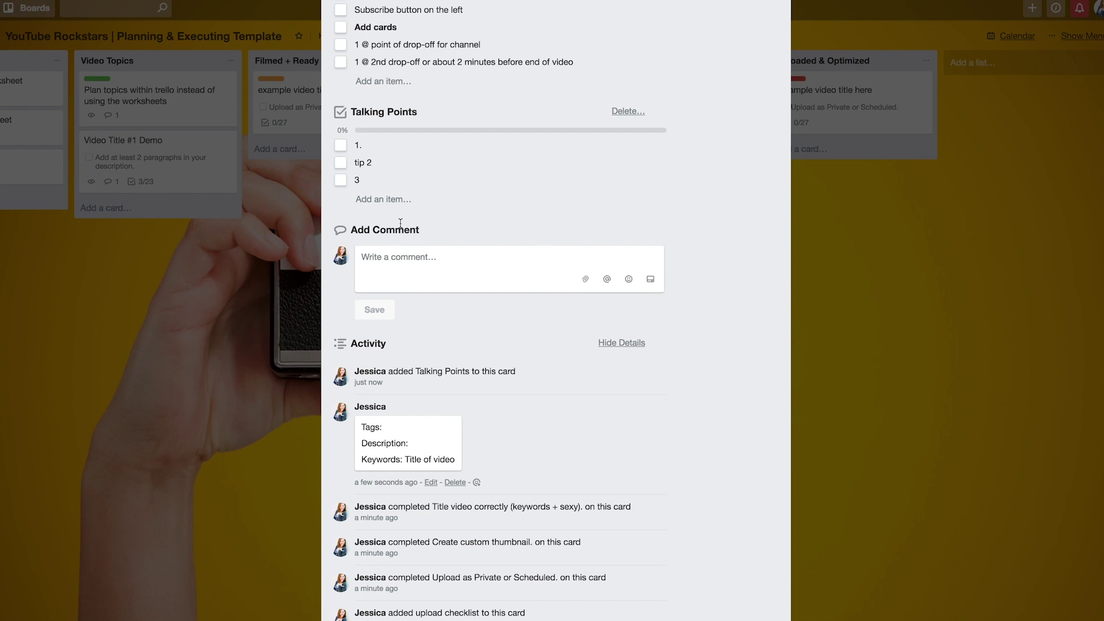
scroll(662, 184, up, 7)
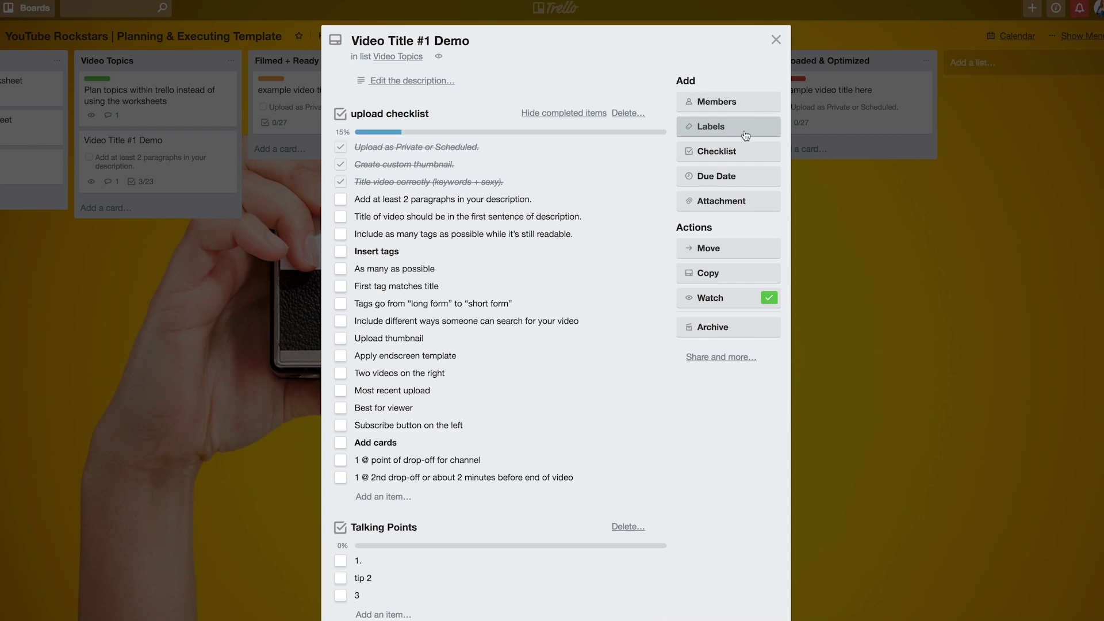
click(777, 40)
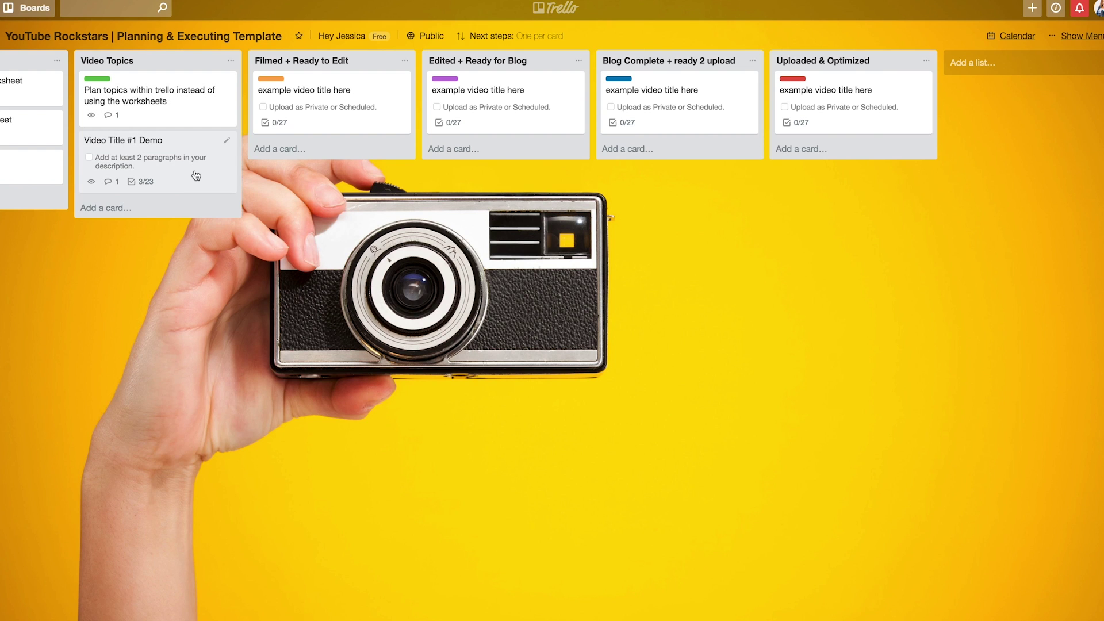
Apply the yellow 'in queue' label to the card using the L shortcut.
key(l)
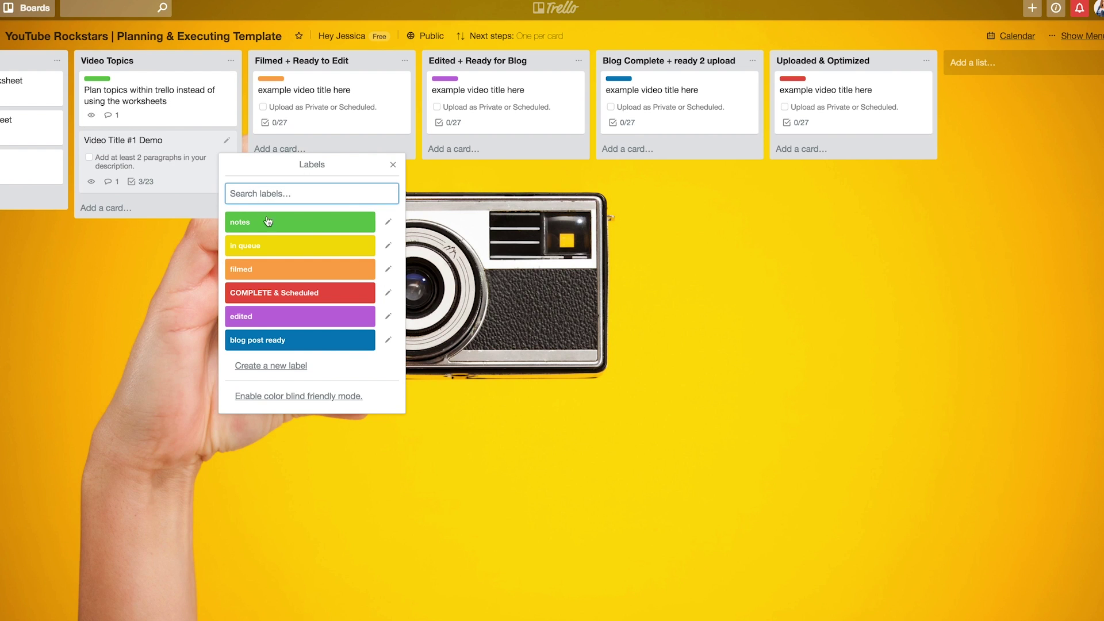
click(306, 252)
click(393, 165)
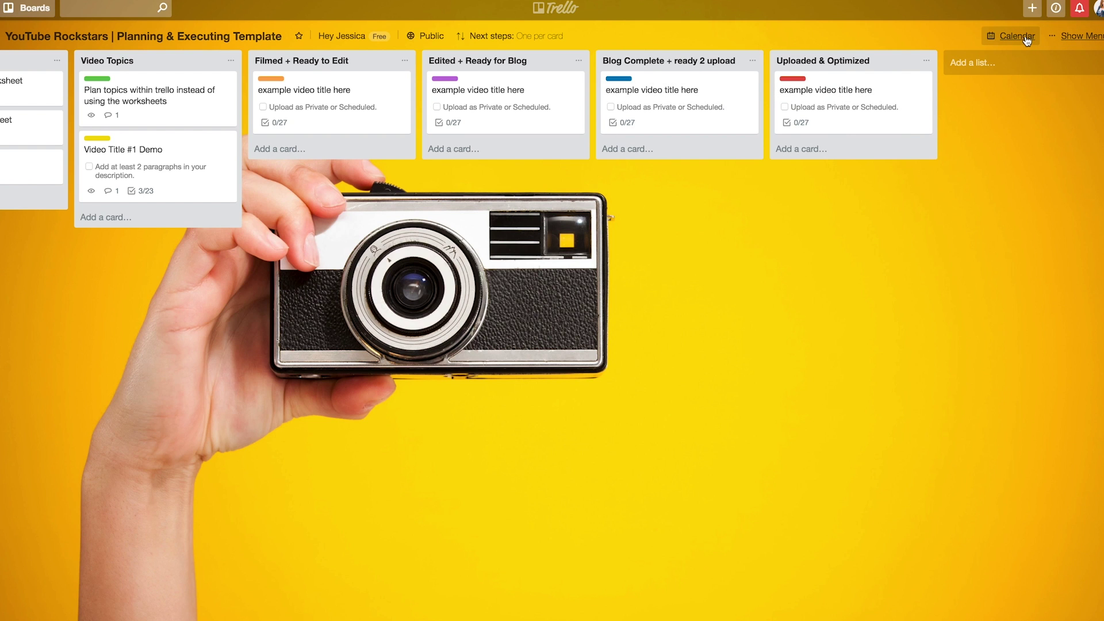
Set the card's due date to May 15.
click(193, 173)
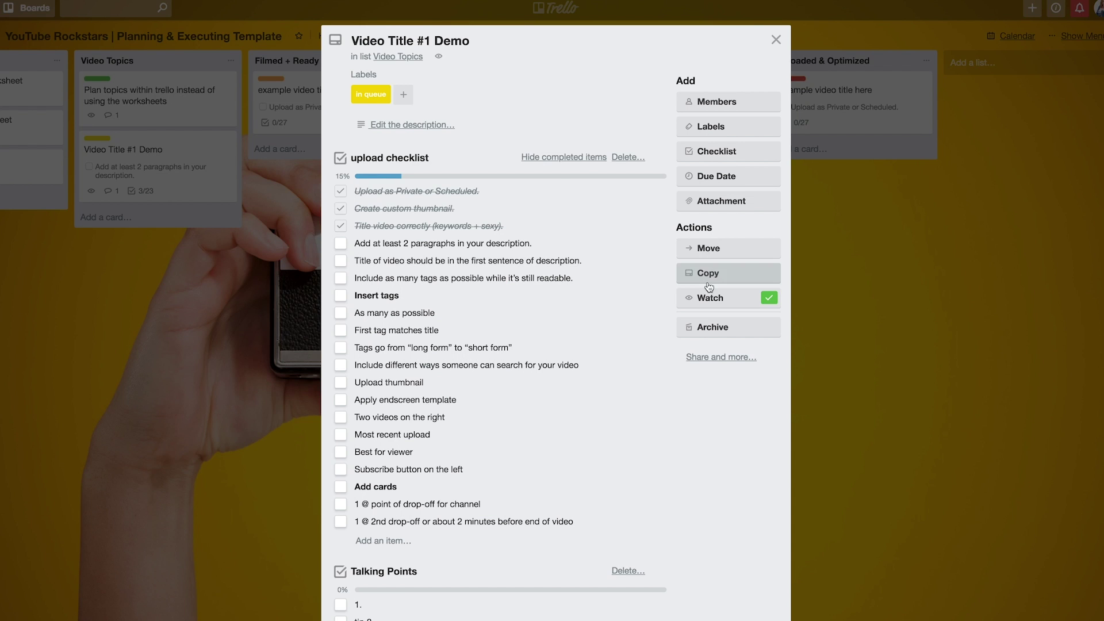
click(716, 179)
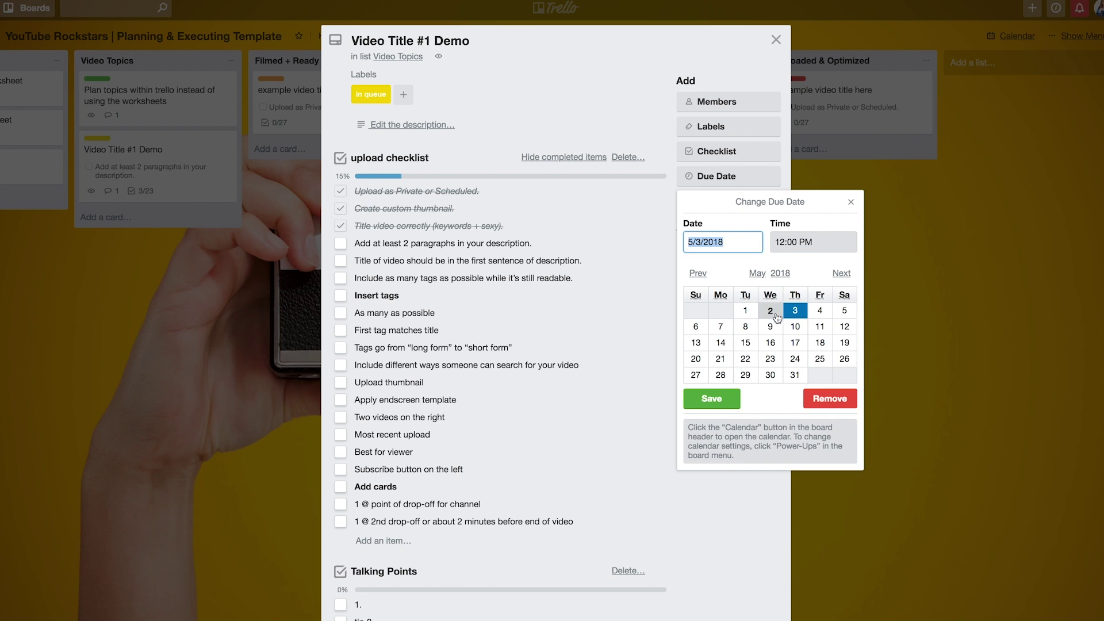
click(745, 343)
click(715, 400)
click(776, 40)
Show the board as a May 2018 calendar with label names visible.
click(1012, 36)
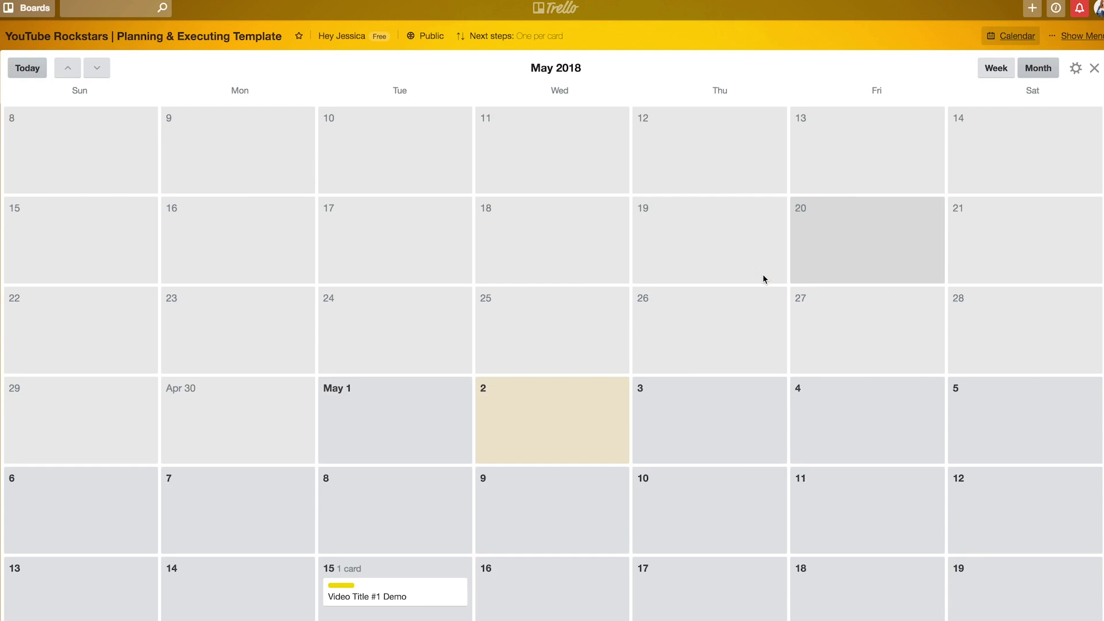
scroll(616, 387, down, 2)
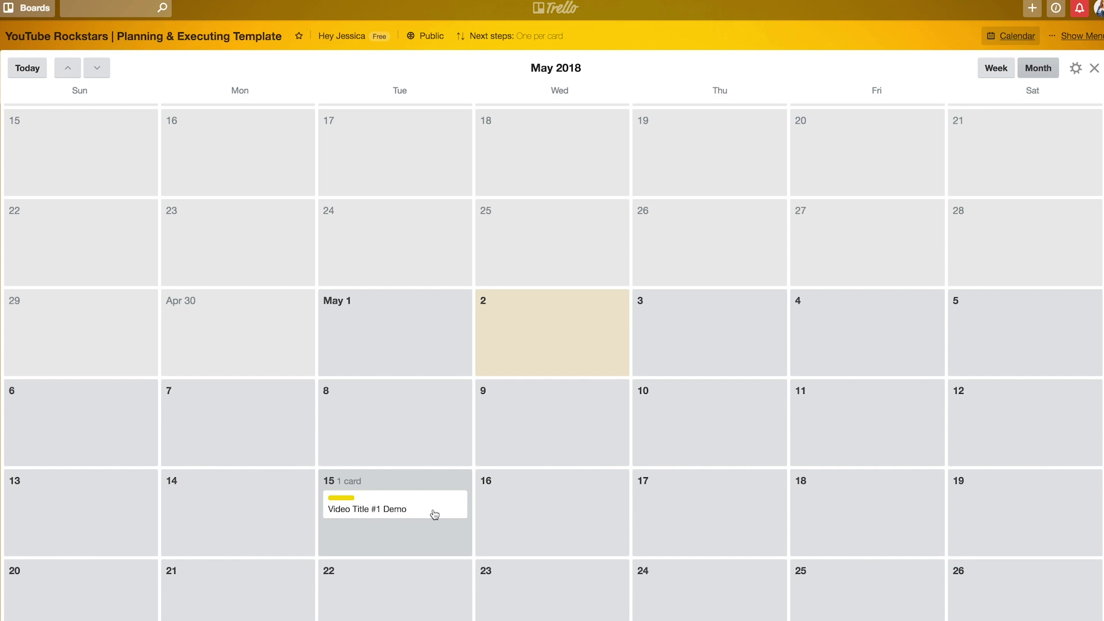
click(347, 500)
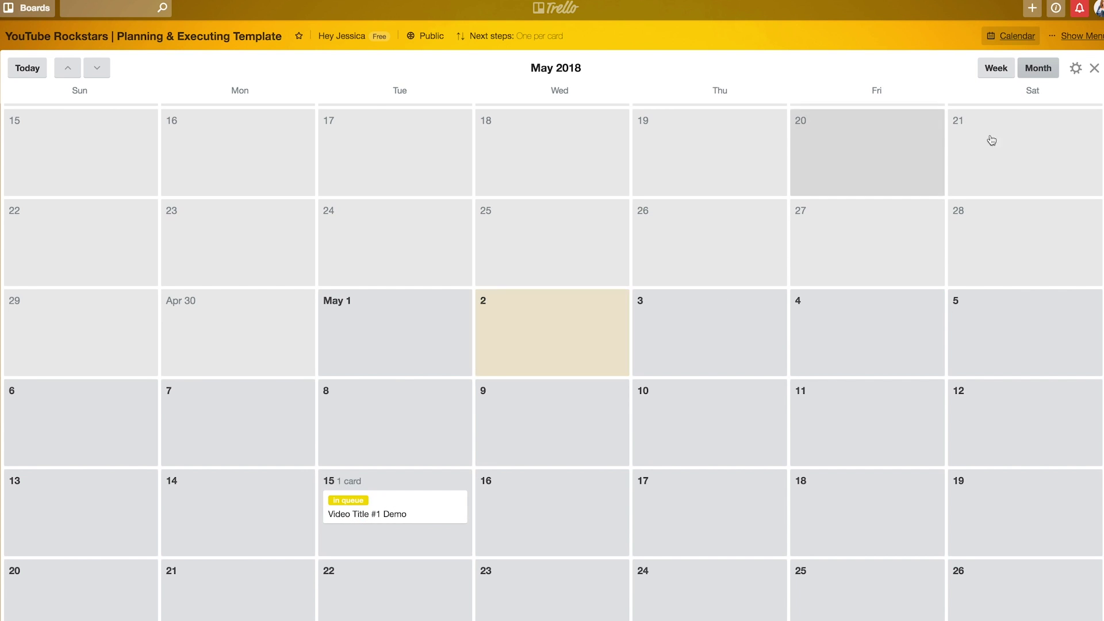
Return to the lists and drag the card through each list to Uploaded & Optimized and back to Video Topics.
click(1017, 40)
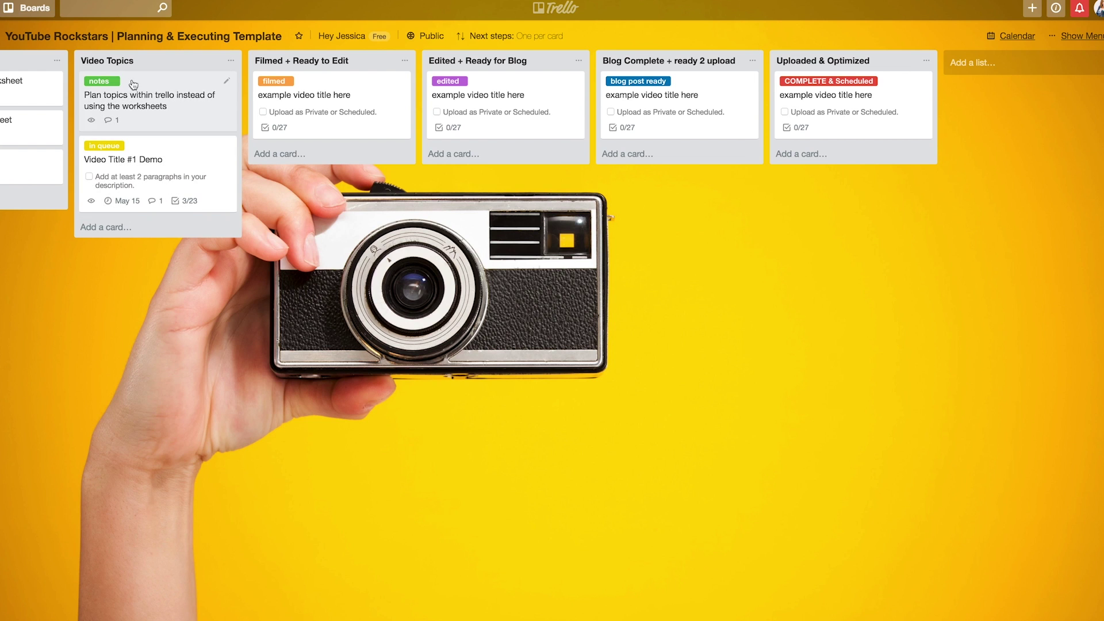
drag(163, 151, 355, 160)
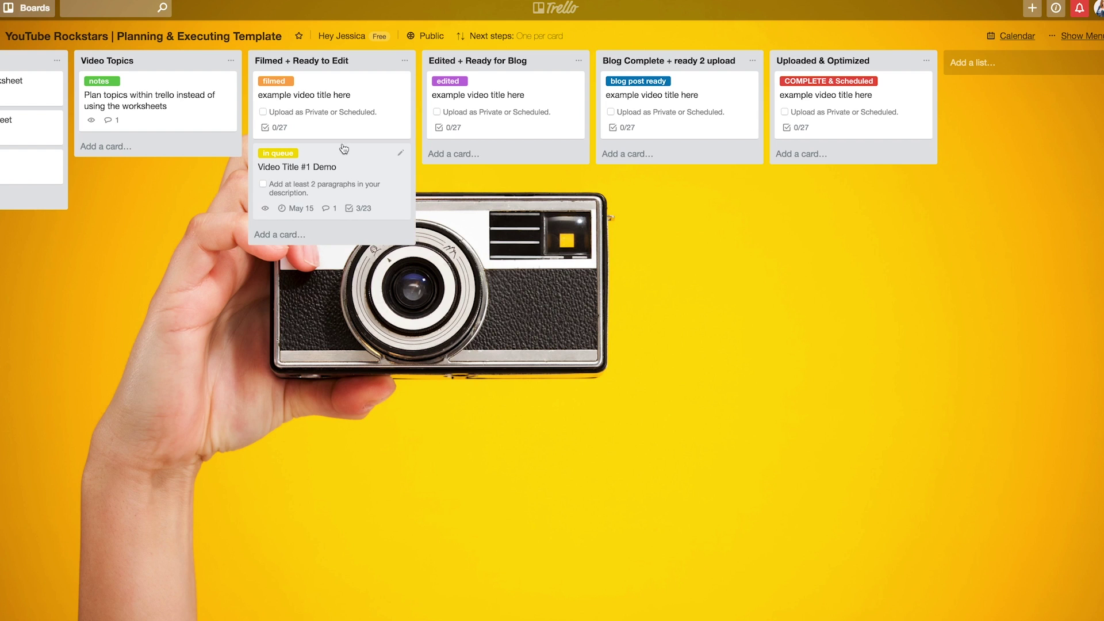
drag(349, 168, 548, 163)
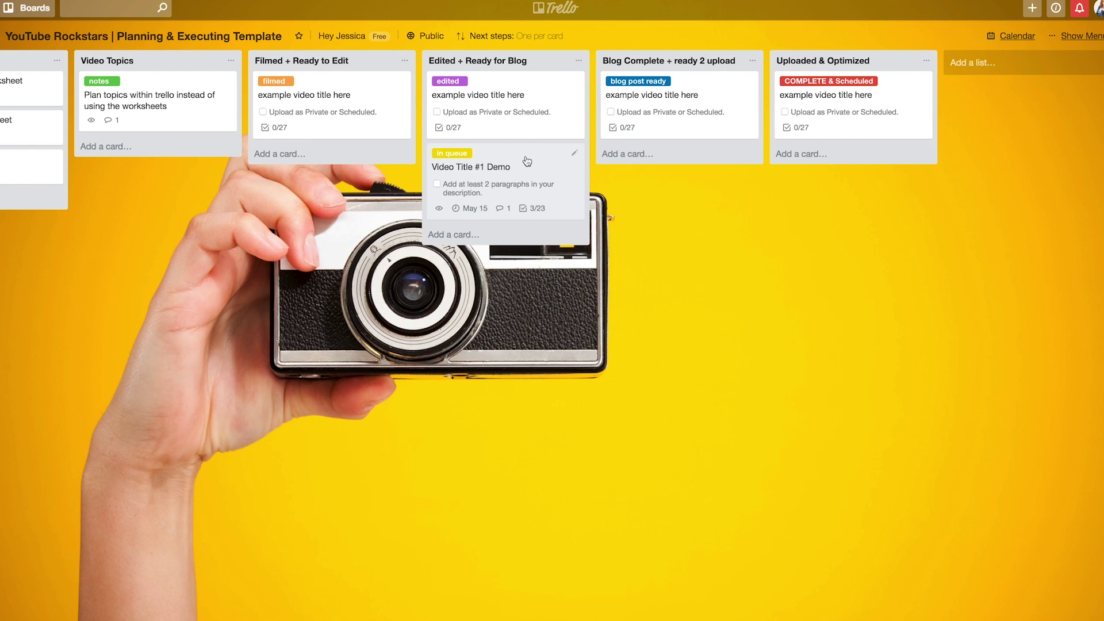
drag(525, 162, 687, 161)
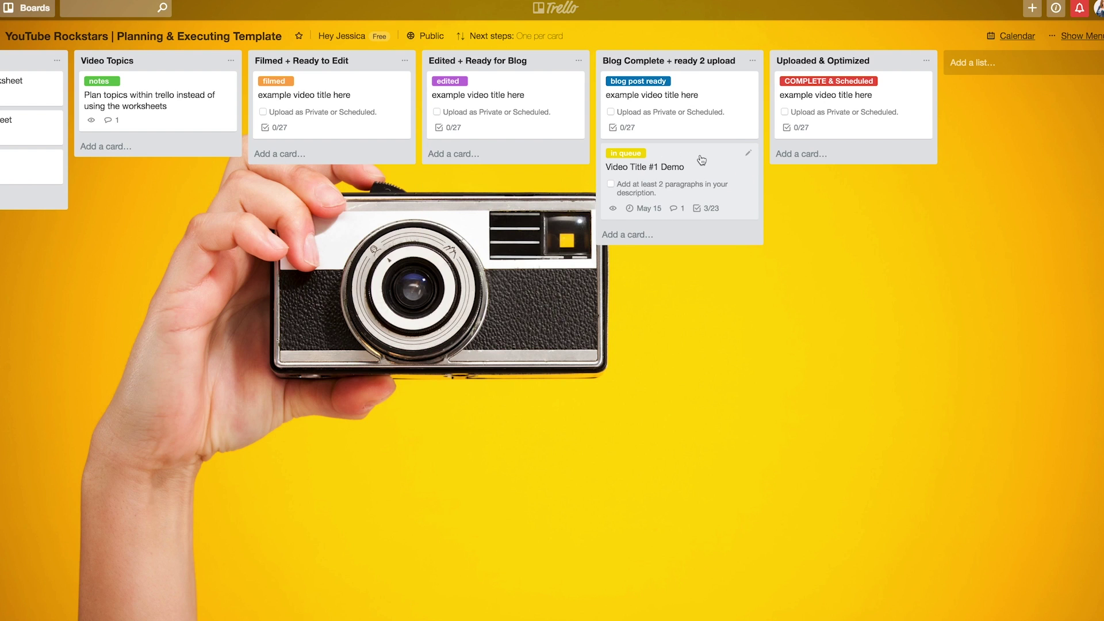
drag(707, 160, 881, 160)
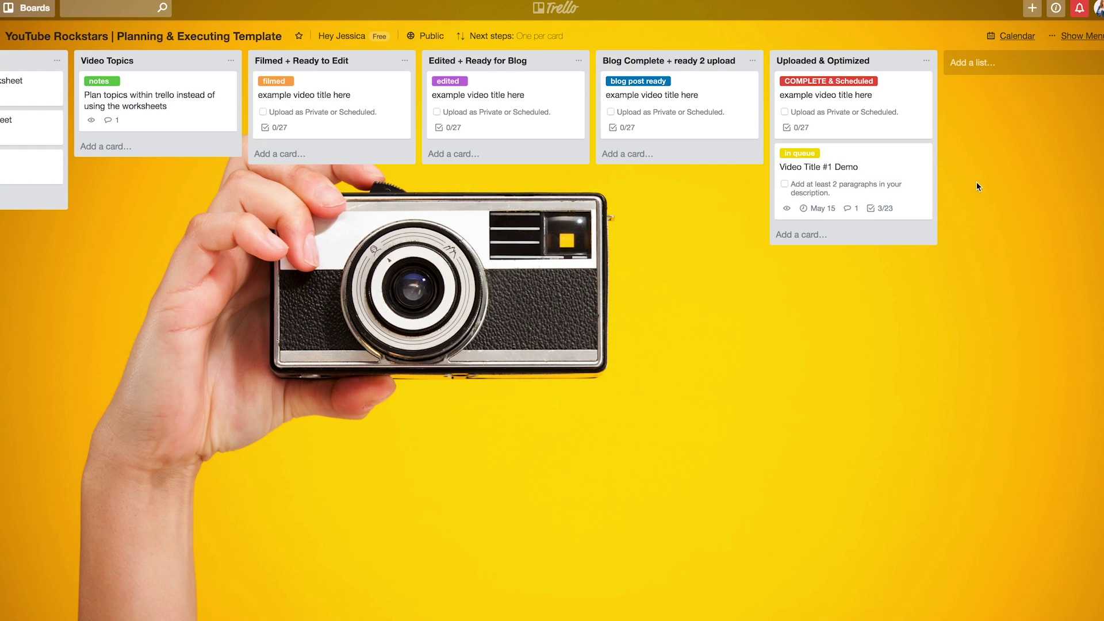
drag(864, 167, 167, 161)
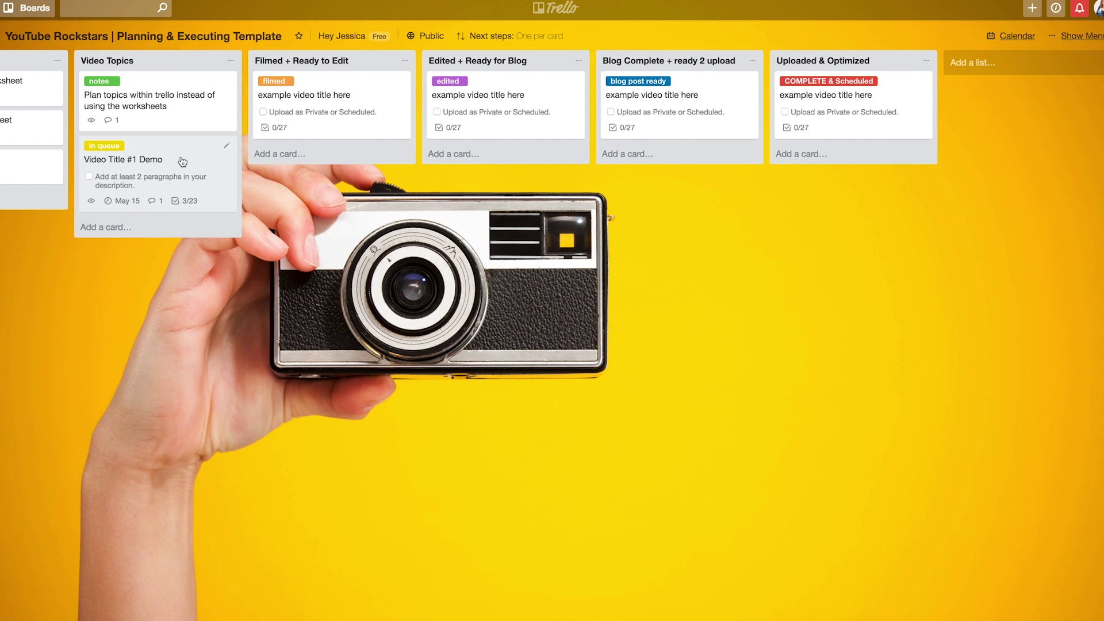